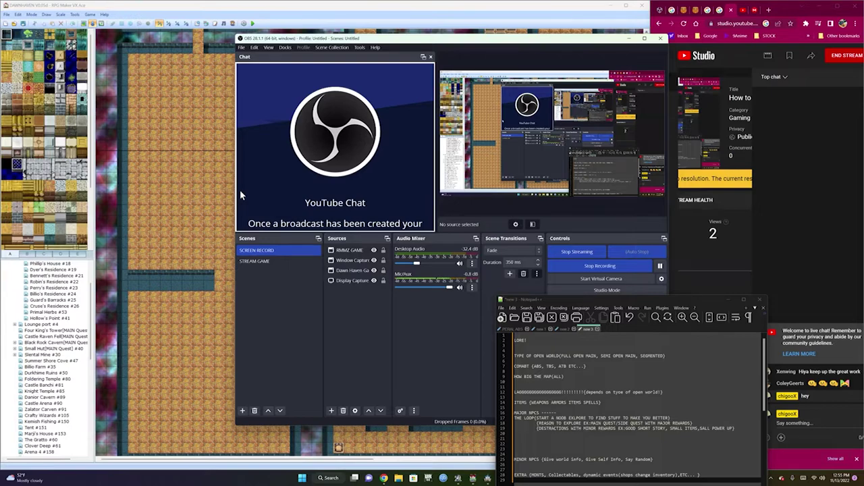
Move the Notepad++ design notes higher on screen and minimize the OBS Studio window
left_click_drag(528, 301, 528, 167)
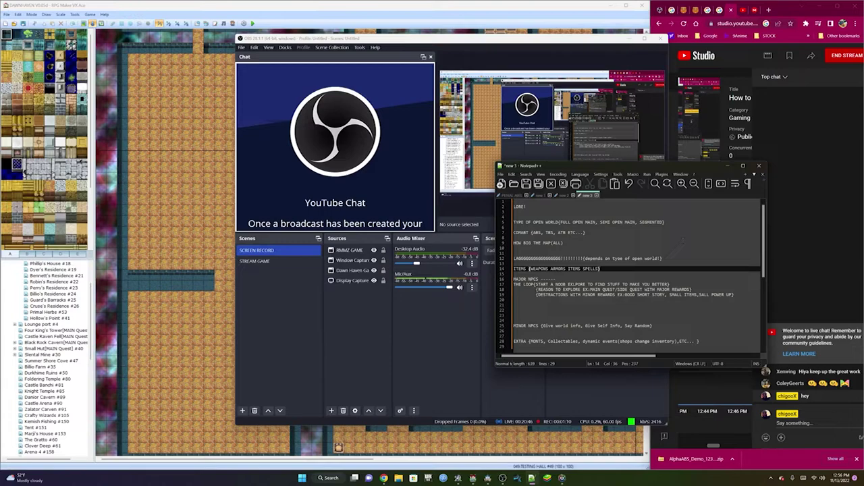
left_click(514, 243)
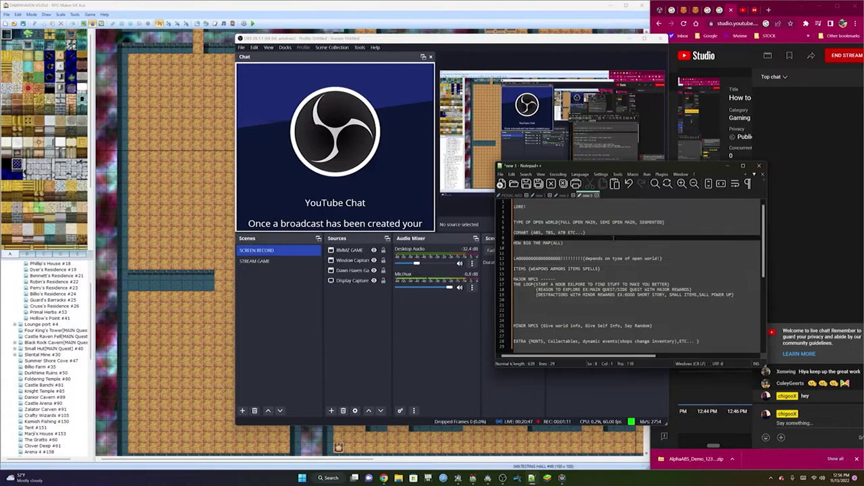
left_click(625, 41)
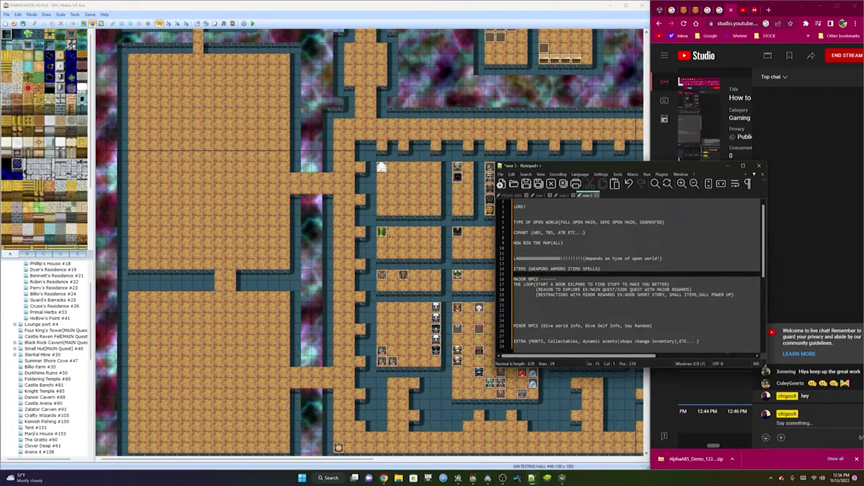
key("ctrl+a")
left_click(539, 254)
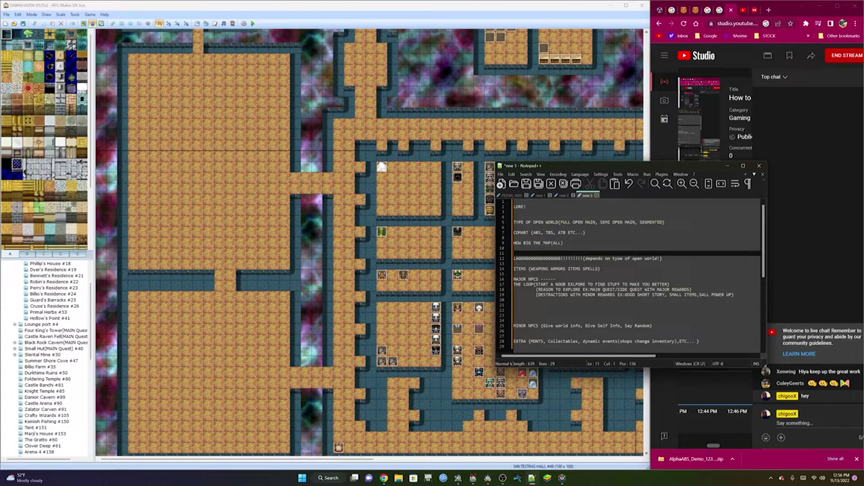
left_click_drag(526, 206, 513, 201)
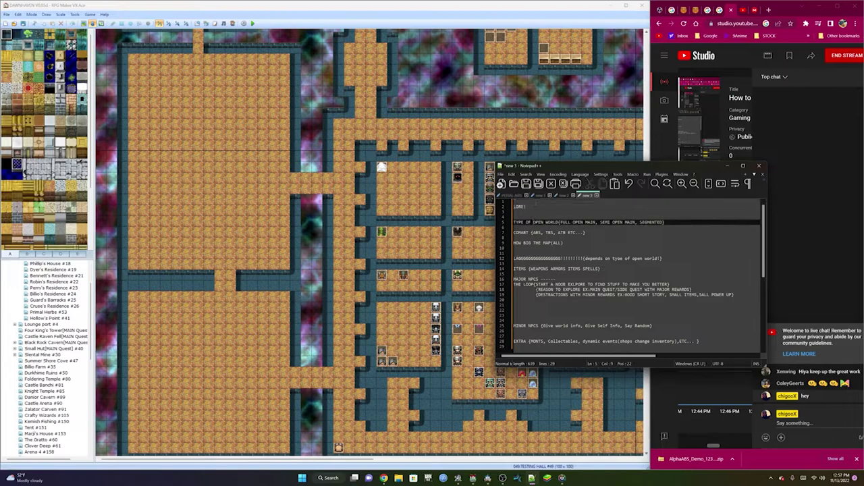
Select and deselect the LORE! heading, then highlight the open-world type options on line 5
left_click(540, 211)
left_click(495, 209)
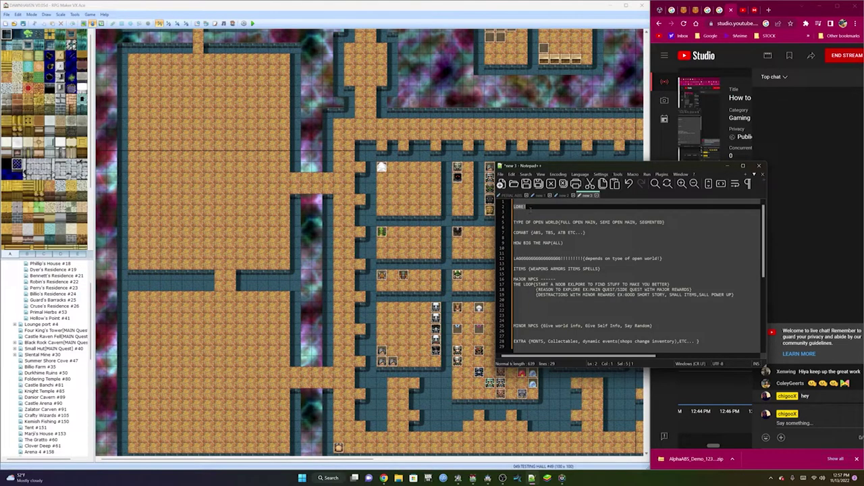
left_click(528, 206)
key("shift+Home")
left_click(528, 207)
key("Down")
key("Down")
key("Down")
key("Down")
key("Down")
key("Down")
key("Down")
key("Down")
key("Down")
key("Down")
key("Down")
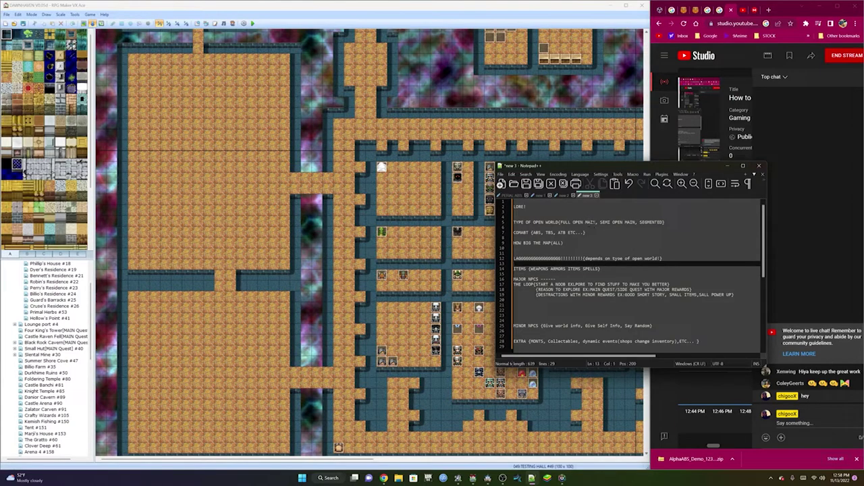
left_click_drag(664, 222, 596, 223)
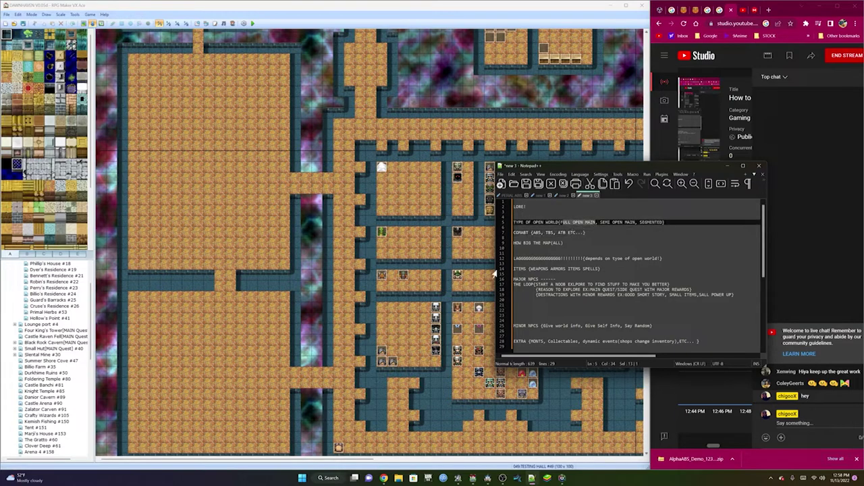
View the DawnHaven #1 world map zoomed out, then open the Hollow's Tip #2 town map
scroll(40, 303, "up", 3)
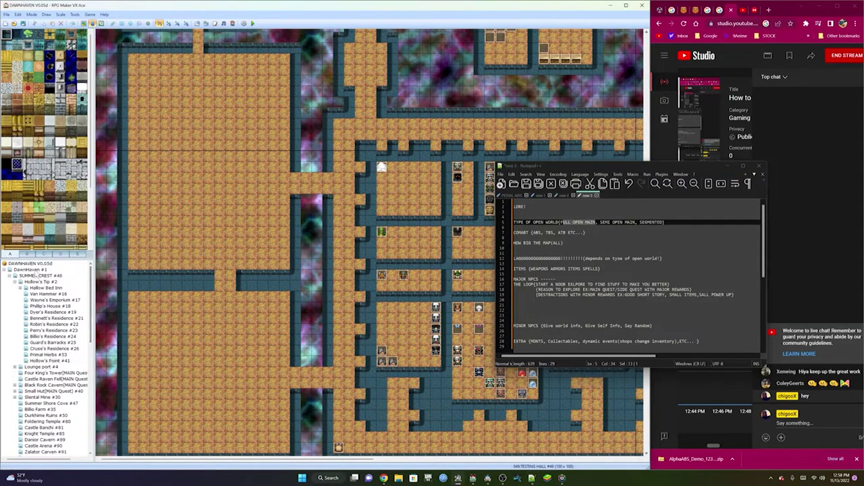
left_click(10, 270)
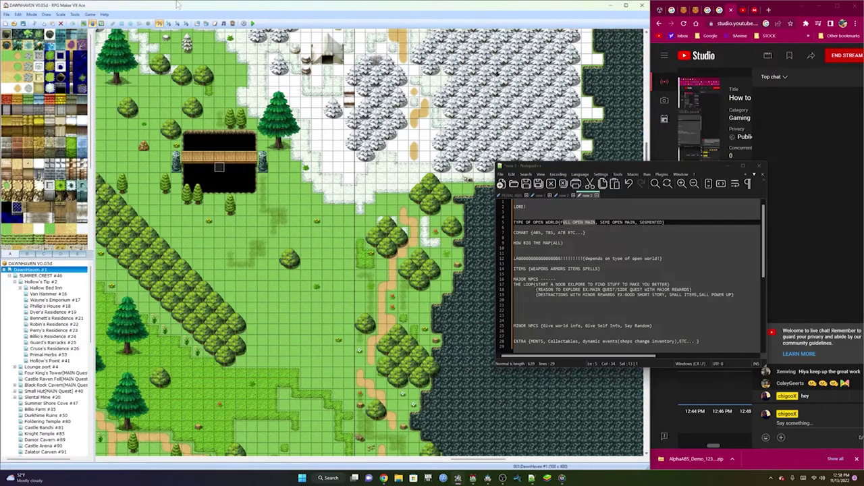
left_click(177, 23)
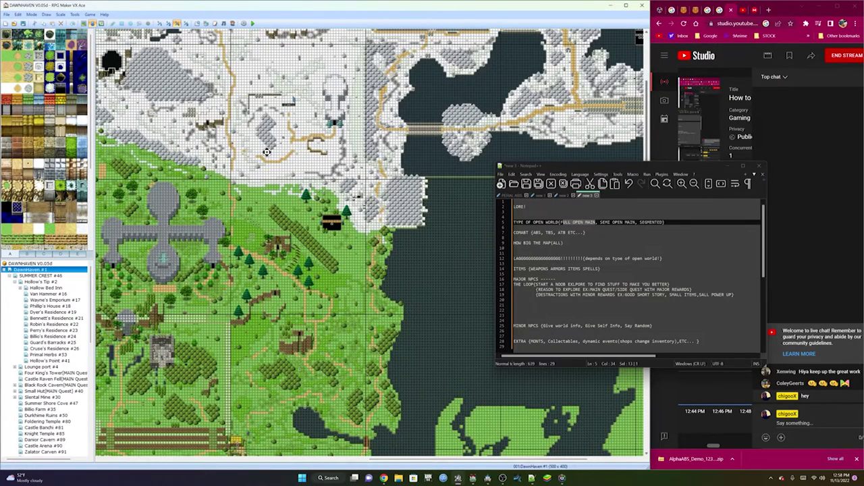
scroll(267, 152, "left", 3)
scroll(267, 153, "left", 5)
scroll(277, 175, "down", 5)
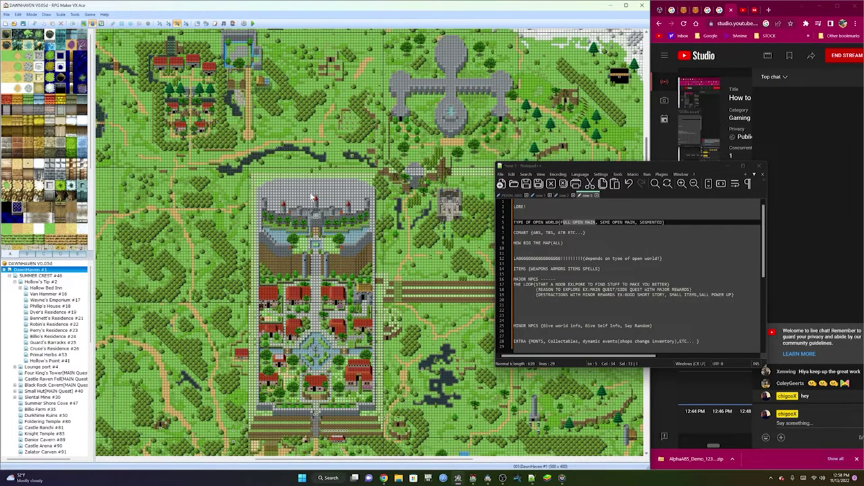
scroll(311, 206, "up", 1)
left_click(13, 282)
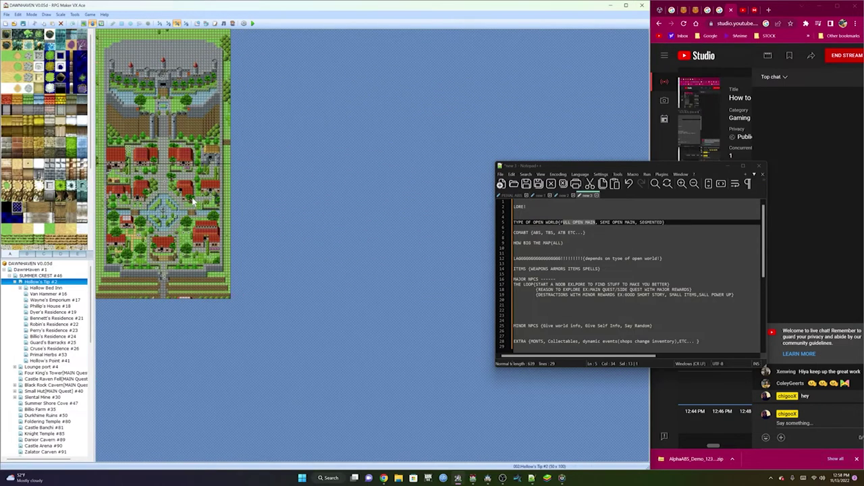
In the notes, highlight the open-world type options and some G's on line 12
left_click_drag(540, 217, 630, 222)
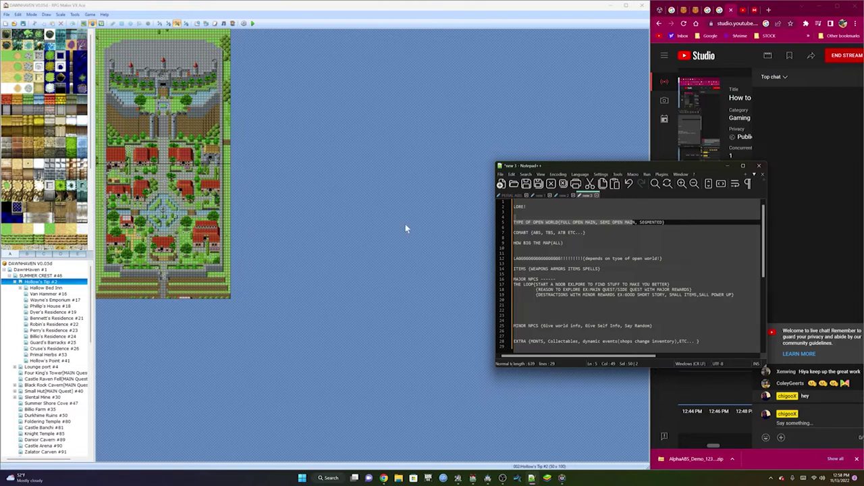
left_click(550, 243)
left_click_drag(551, 258, 533, 258)
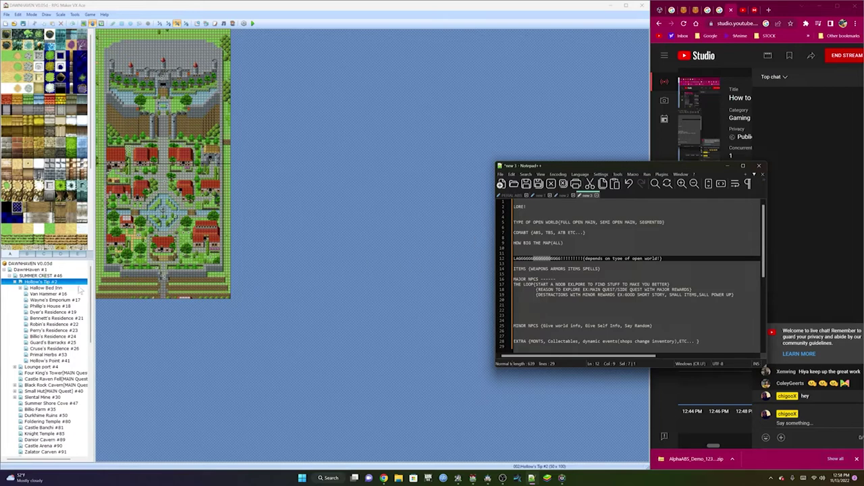
Return to the DawnHaven #1 world map, pan toward the north-west, and start a playtest
left_click(37, 269)
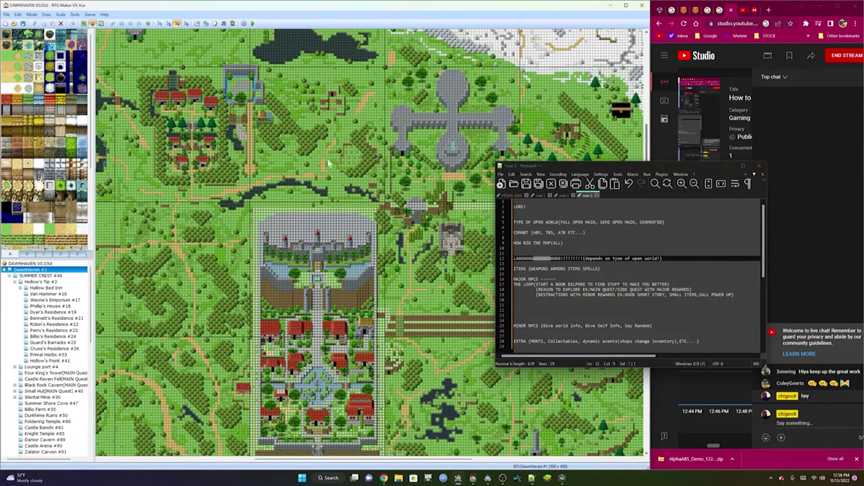
middle_click(241, 153)
scroll(242, 152, "down", 10)
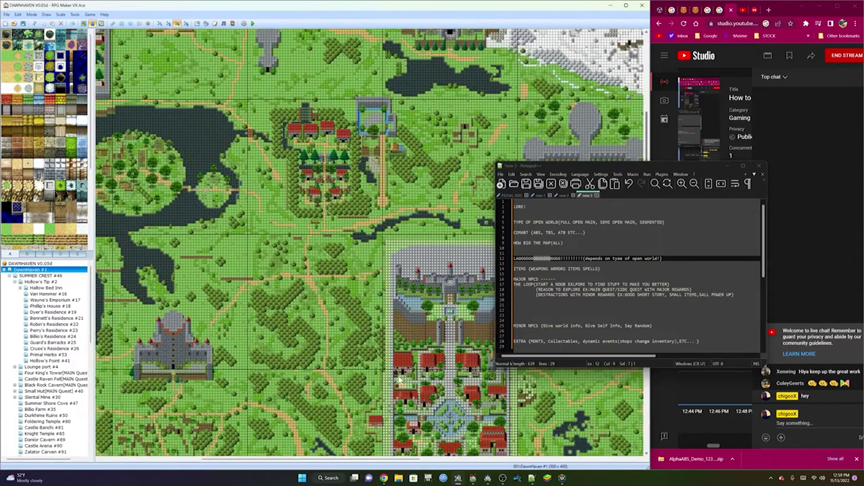
scroll(250, 257, "up", 2)
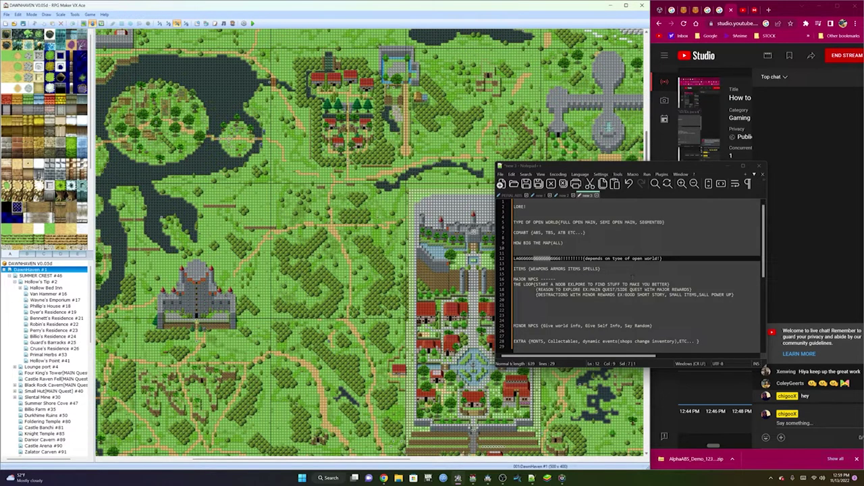
left_click(252, 23)
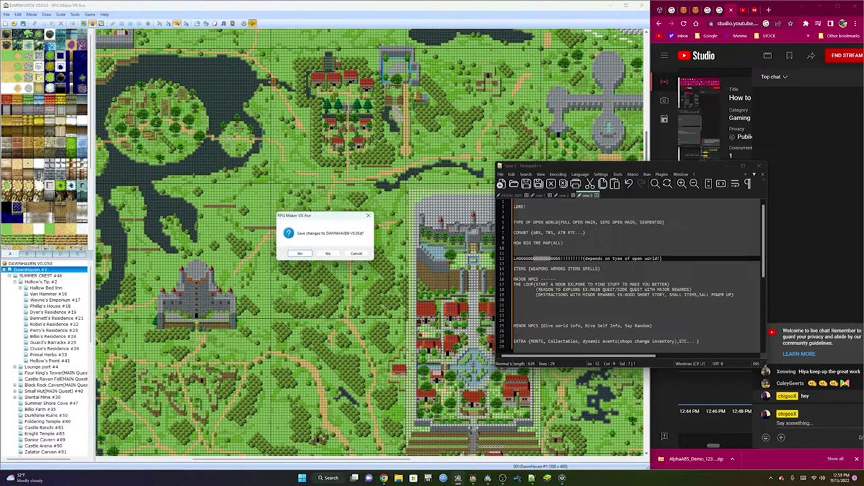
Save the DAWNHAVEN project changes, choose Continue, and load the saved game
left_click(302, 254)
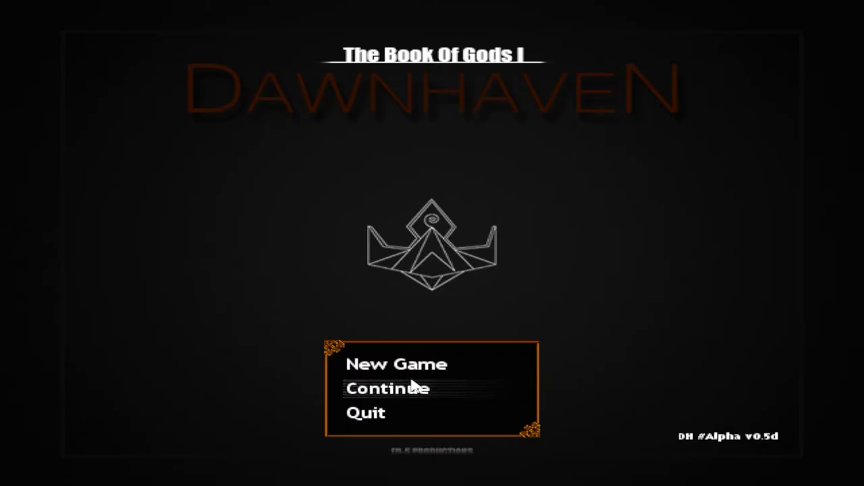
left_click(414, 386)
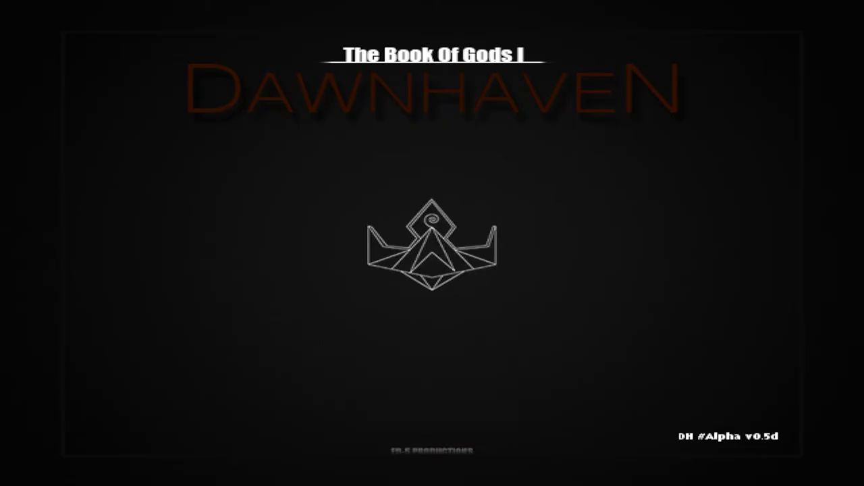
key("Return")
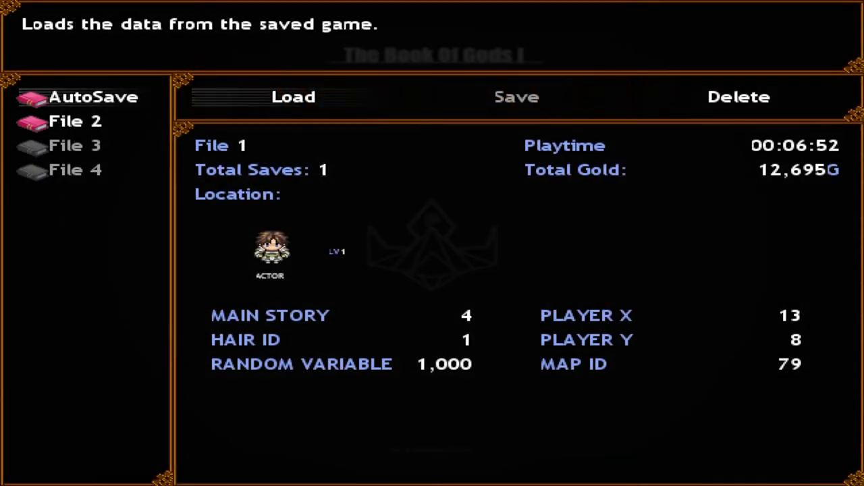
key("Return")
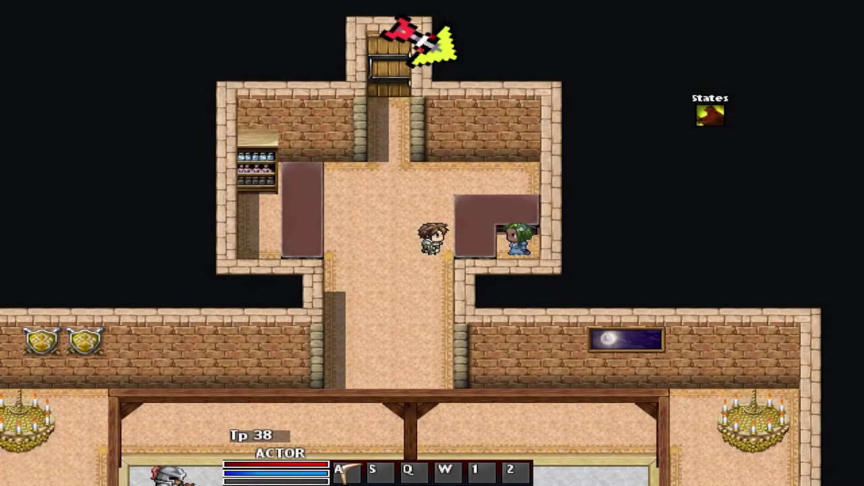
Walk the character out of the house, through Kaizen, and out the gate into the desert
key("Up")
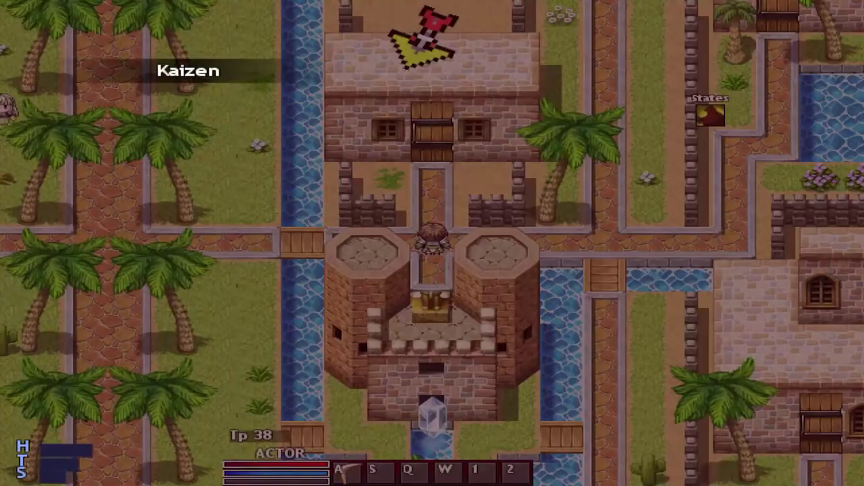
key("Left")
key("Down")
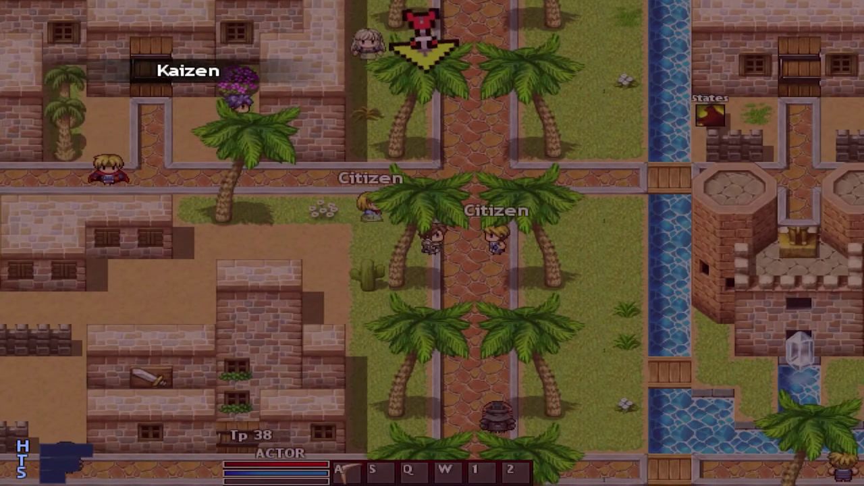
key("Down")
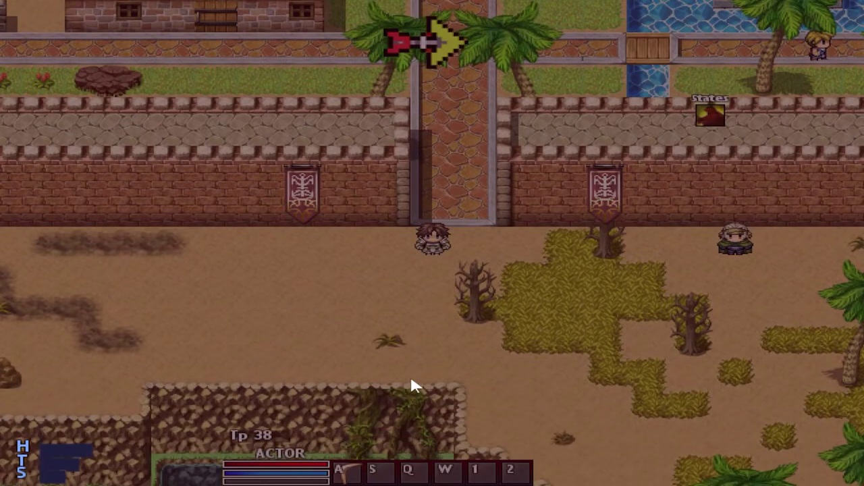
key("Right")
key("Down")
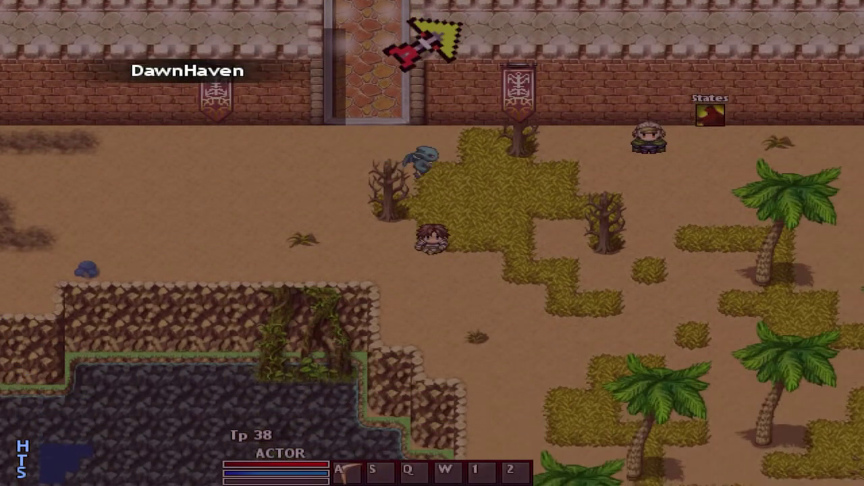
Head back toward the town wall and Shimro, then continue past the wall's end across the desert
key("Up")
key("Left")
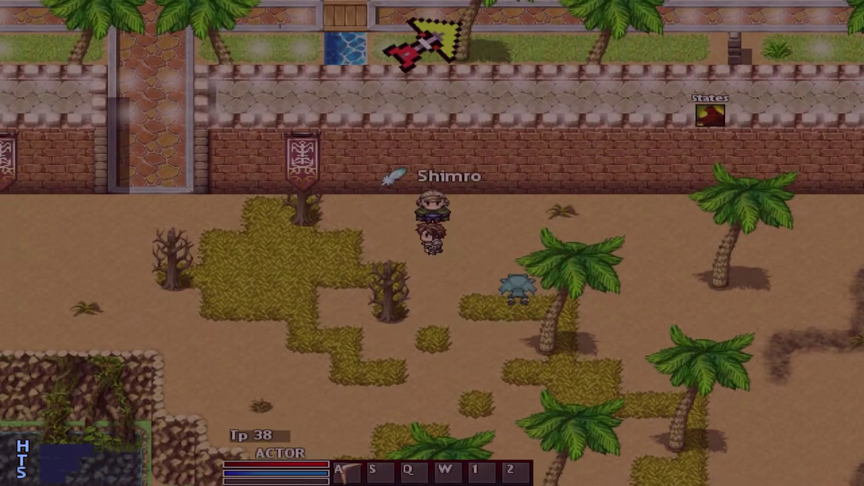
key("Right")
key("Down")
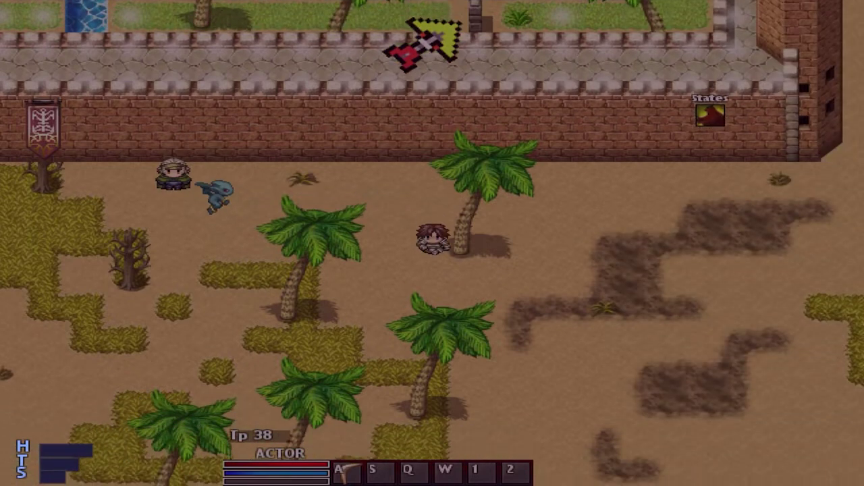
key("Right")
key("Down")
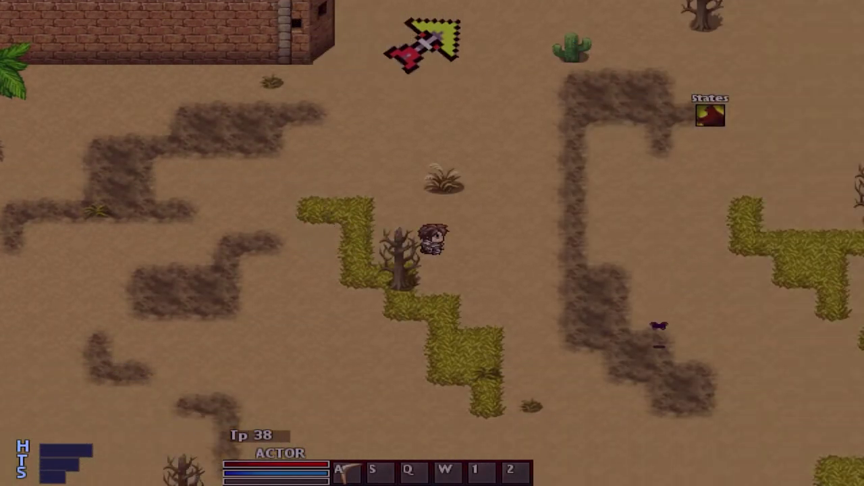
Walk past the brick fort, down through the stone pillars, and right to the grassland's edge
key("Right")
key("Down")
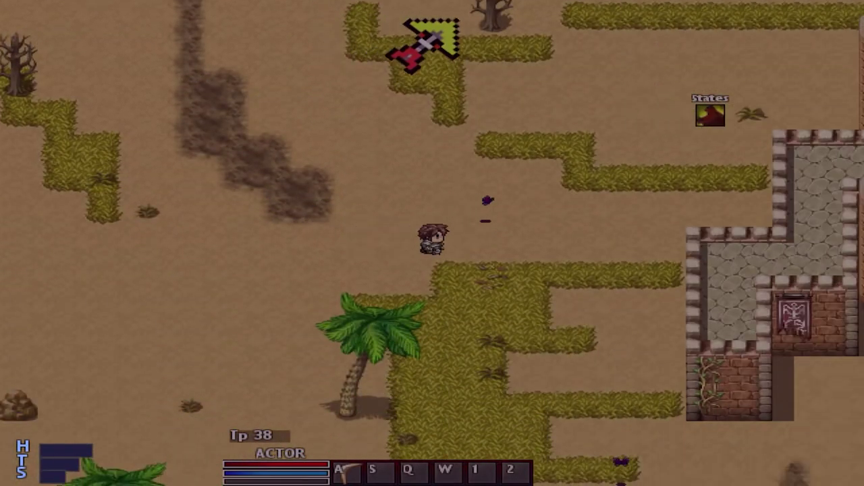
key("Right")
key("Down")
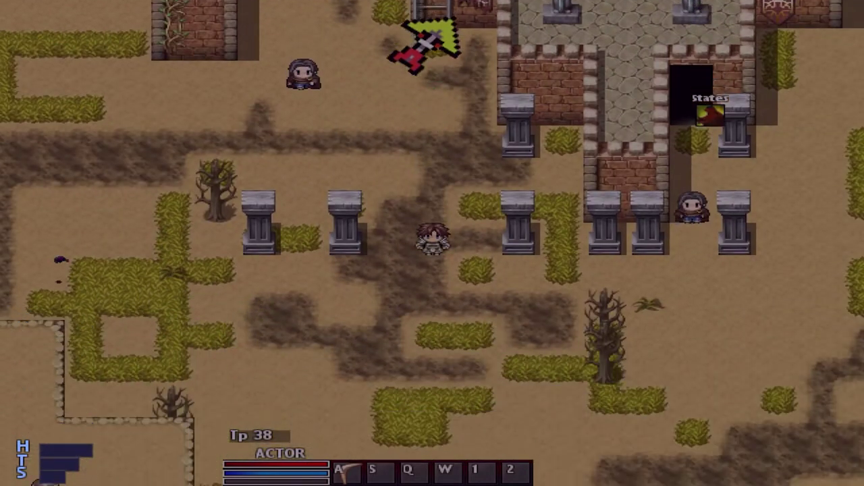
key("Down")
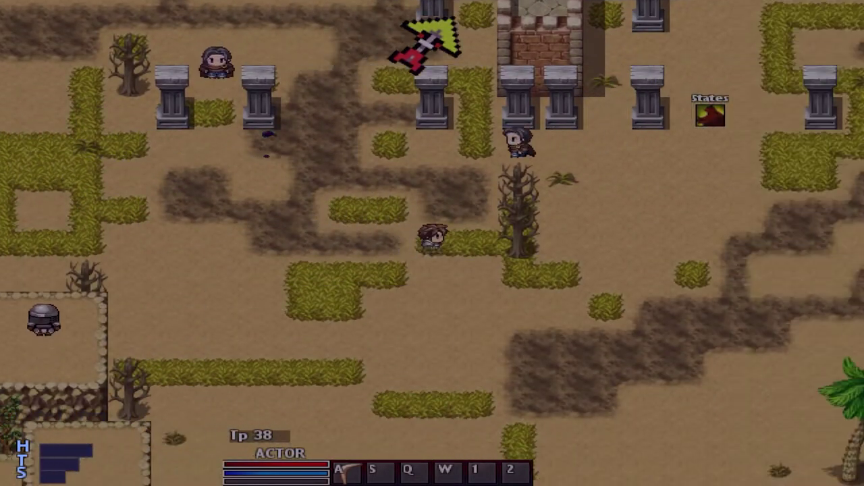
key("Right")
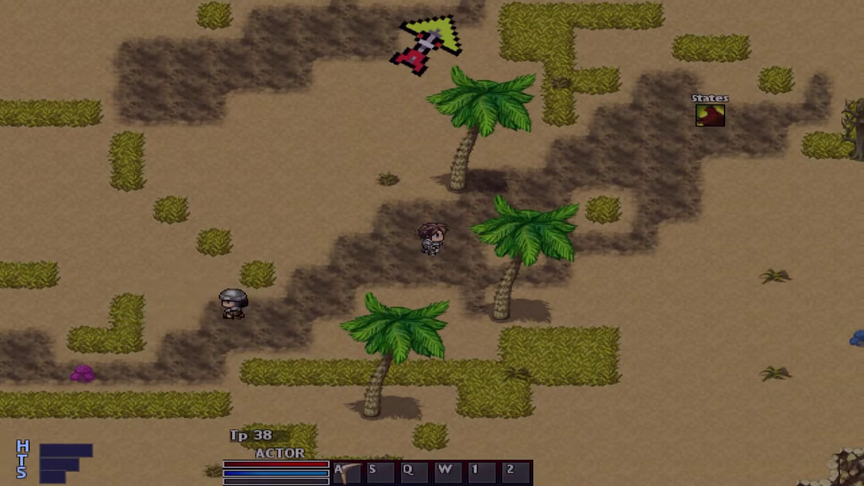
key("Right")
key("Right")
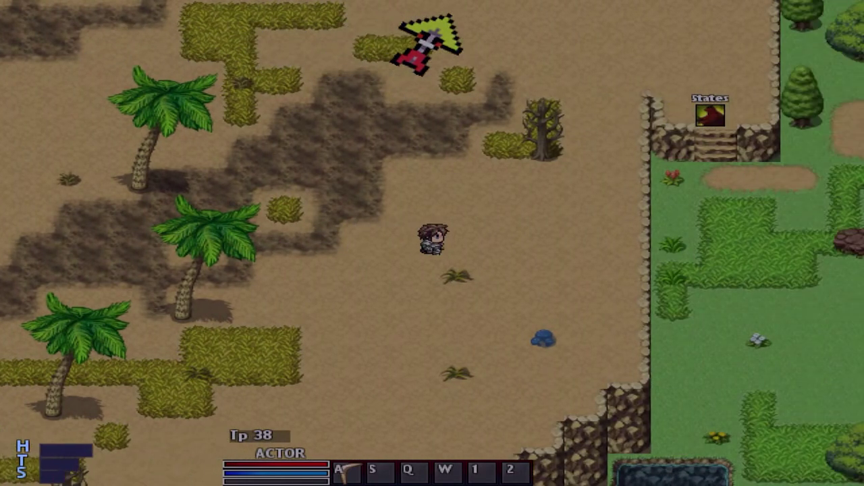